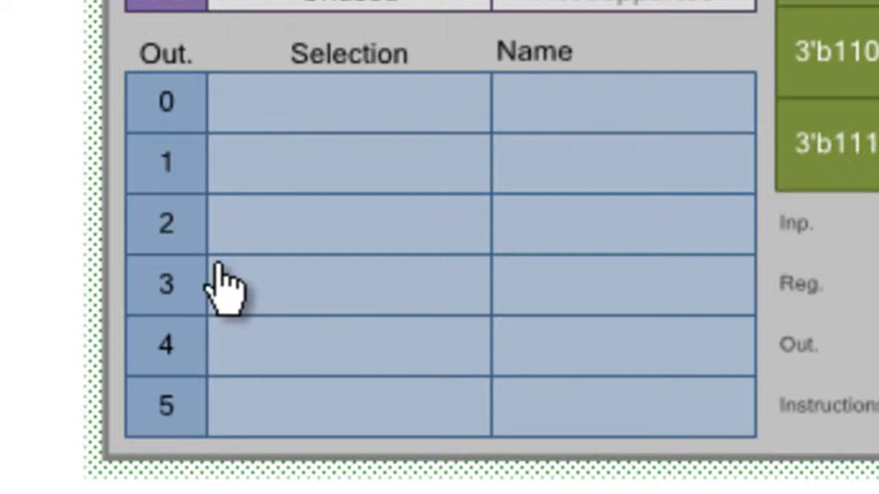
- Set the datapath's Output 0 selection to A0 == D0 and name the output TC
click(231, 260)
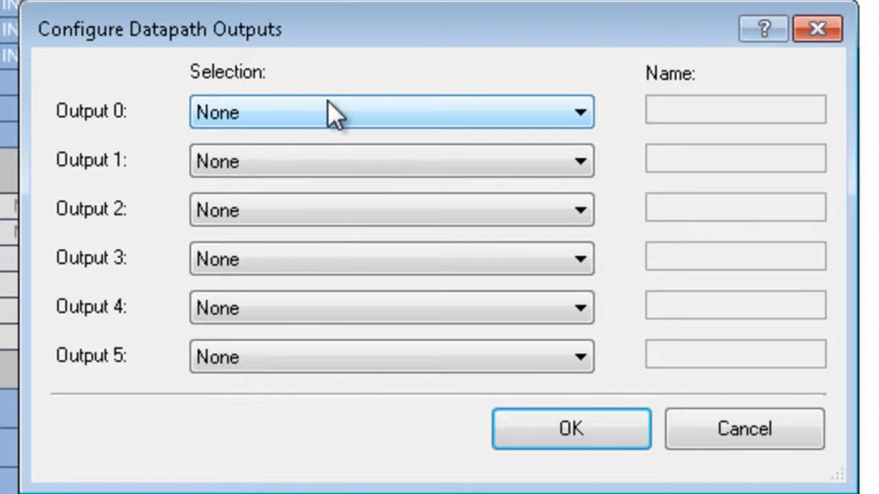
click(328, 104)
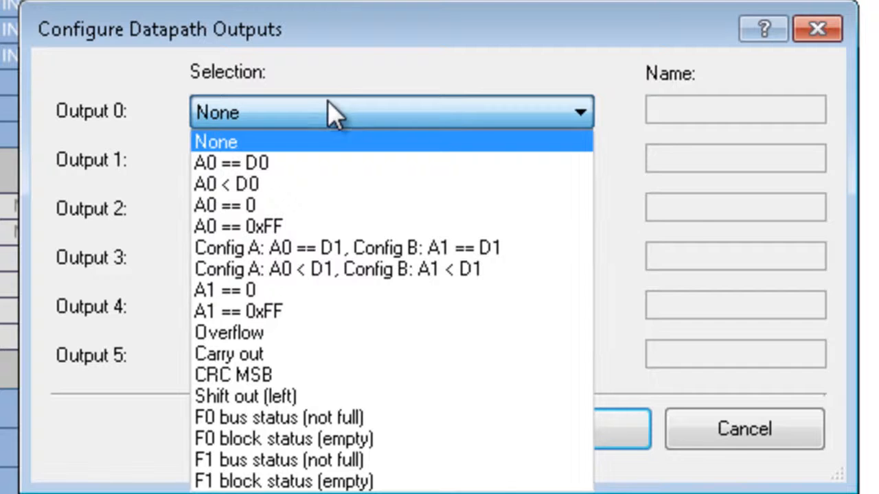
click(302, 164)
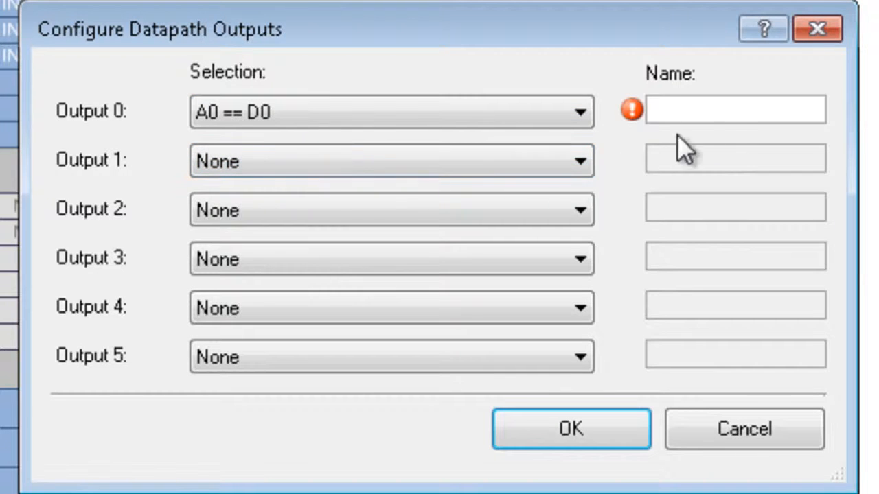
click(729, 112)
text(TC)
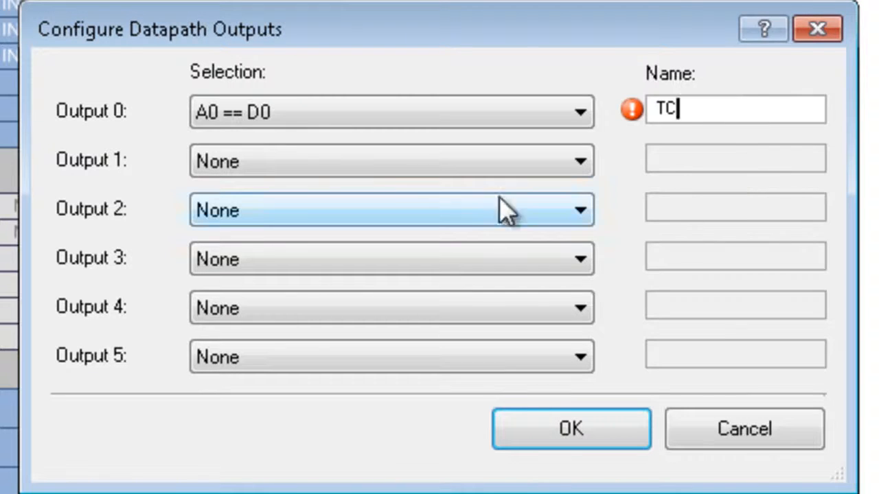
- Set Output 1 to "Config A: A0 < D1, Config B: A1 < D1", name it CMP, and apply the output configuration
click(323, 161)
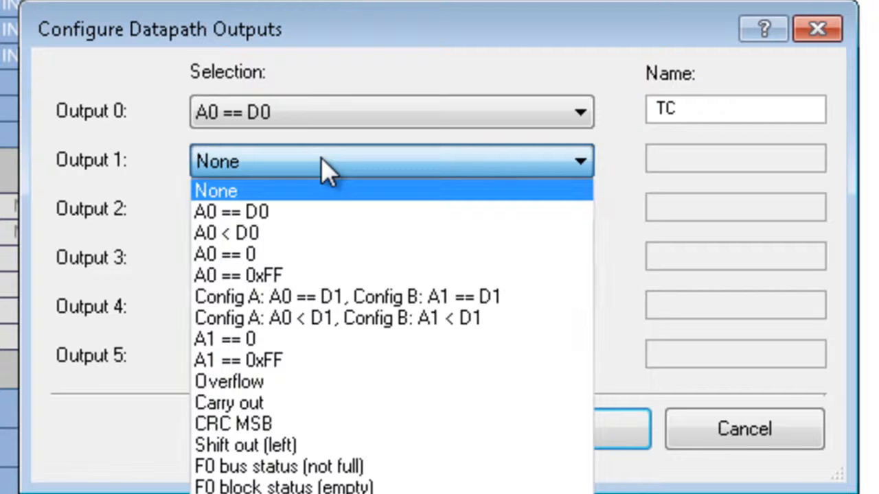
click(285, 327)
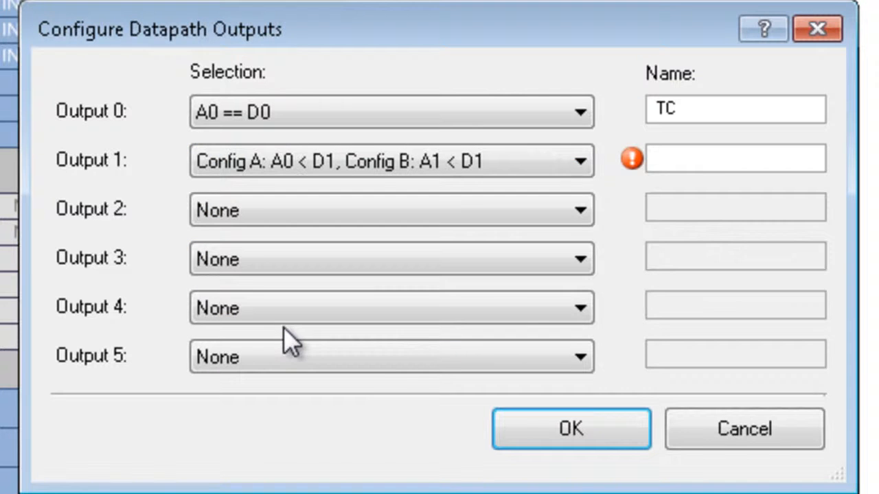
click(737, 160)
text(CMP)
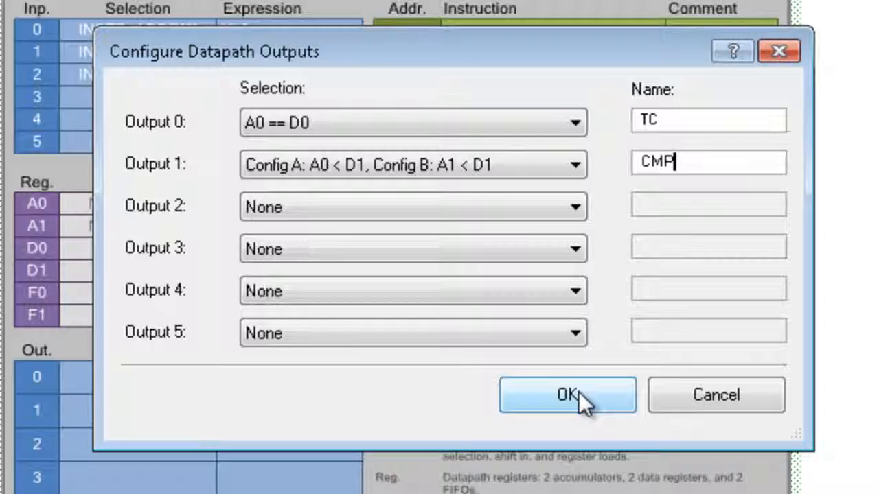
click(587, 432)
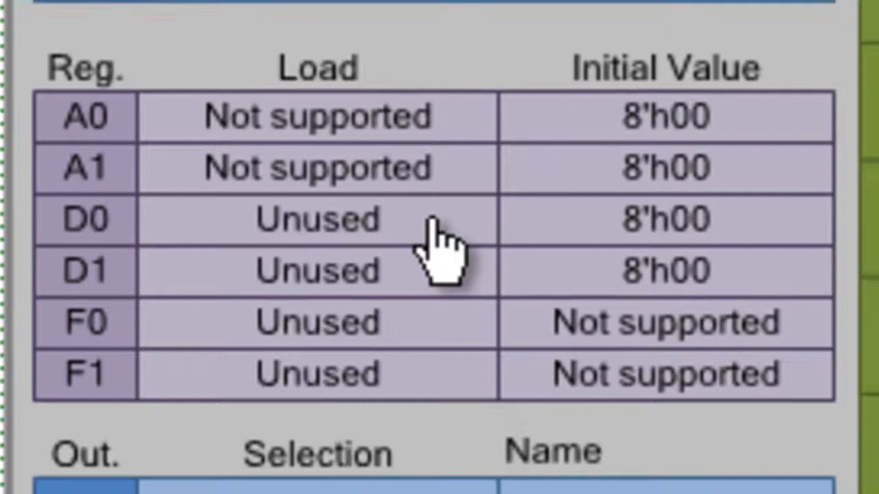
- Set the datapath registers' initial values to 8'h7F for D0 and 8'h3F for D1
double_click(439, 223)
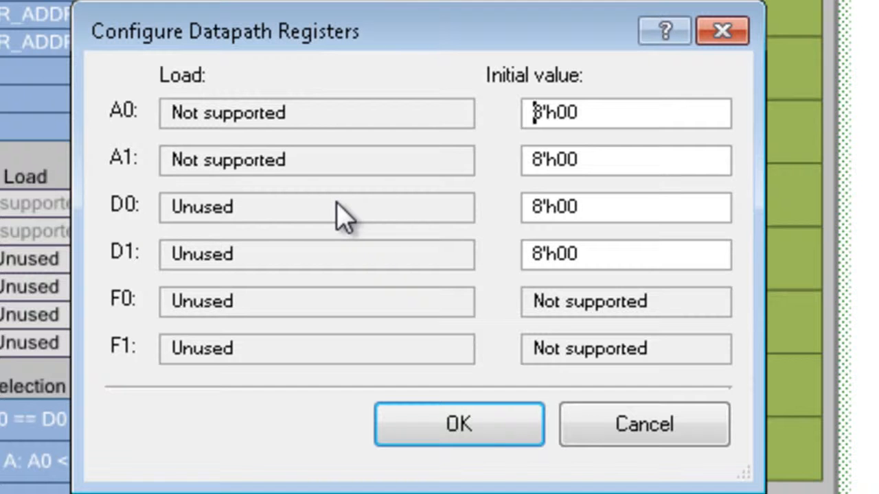
drag(558, 206, 580, 206)
text(7F)
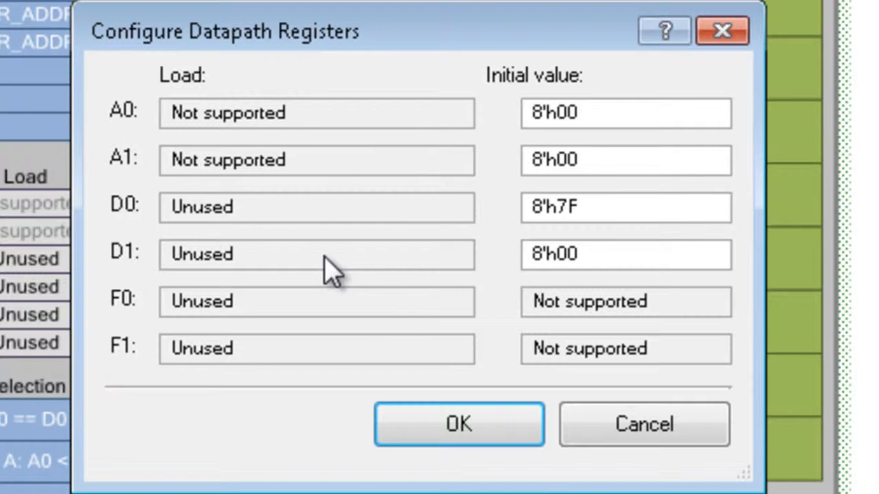
drag(559, 253, 657, 261)
text(3F)
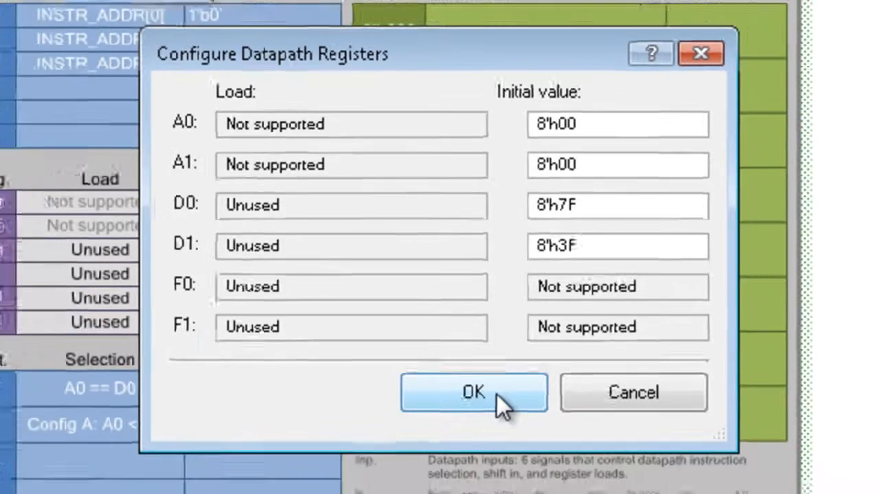
click(495, 439)
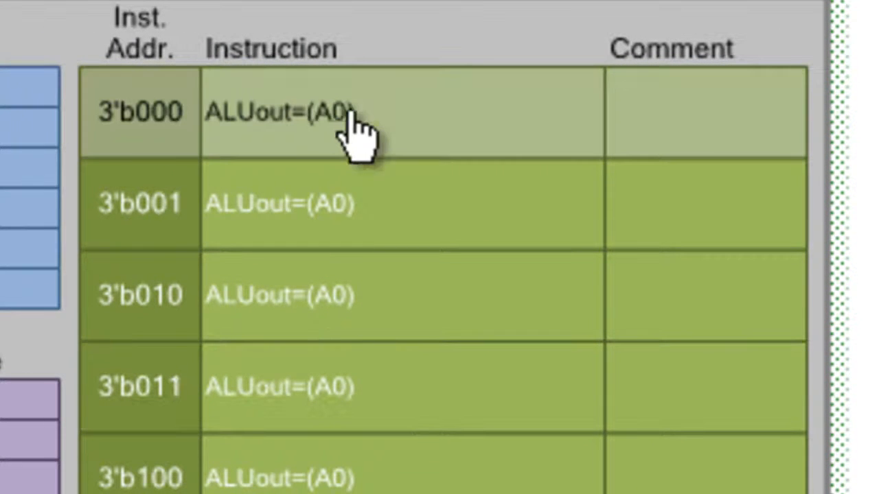
- Configure instruction 3'b000 with the comment "Count Up", ALU function A0 + 1 and register write A0 = ALUout
double_click(407, 95)
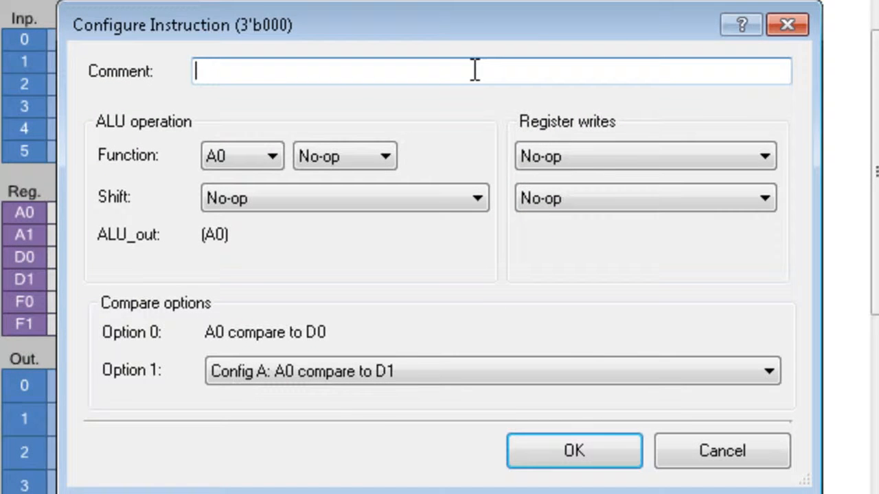
text(Count Up)
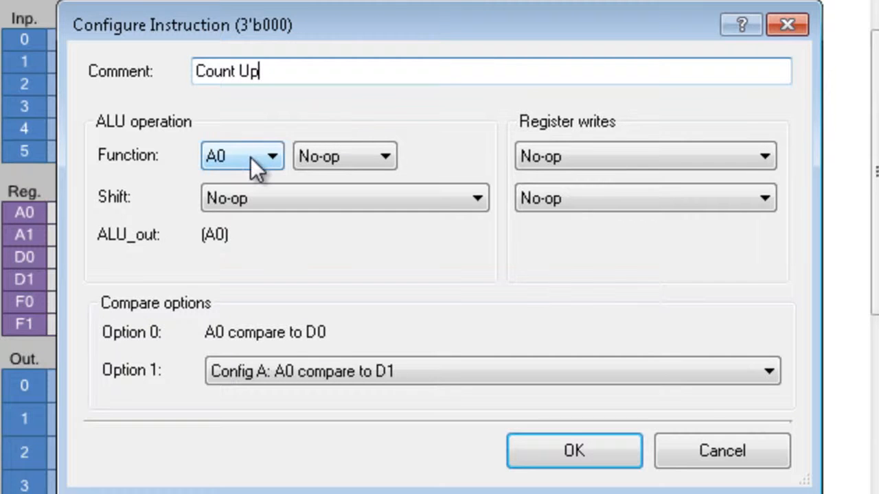
click(351, 157)
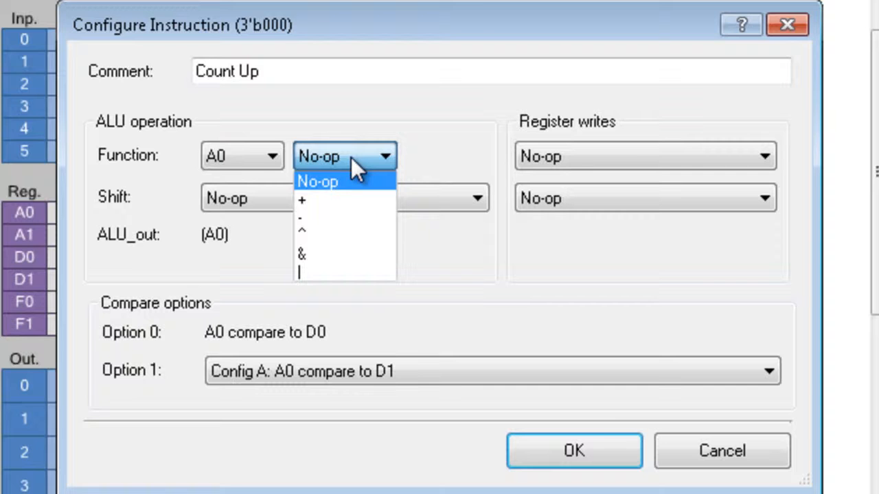
click(325, 192)
click(441, 155)
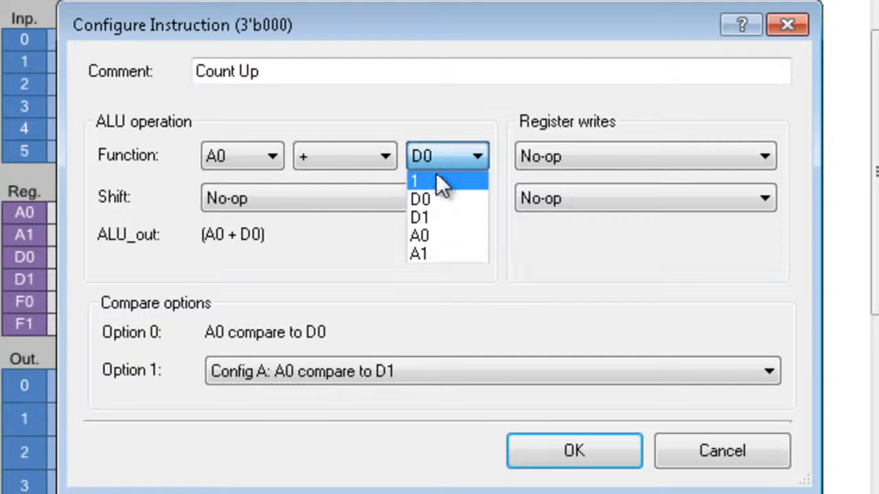
click(436, 176)
click(562, 160)
click(578, 194)
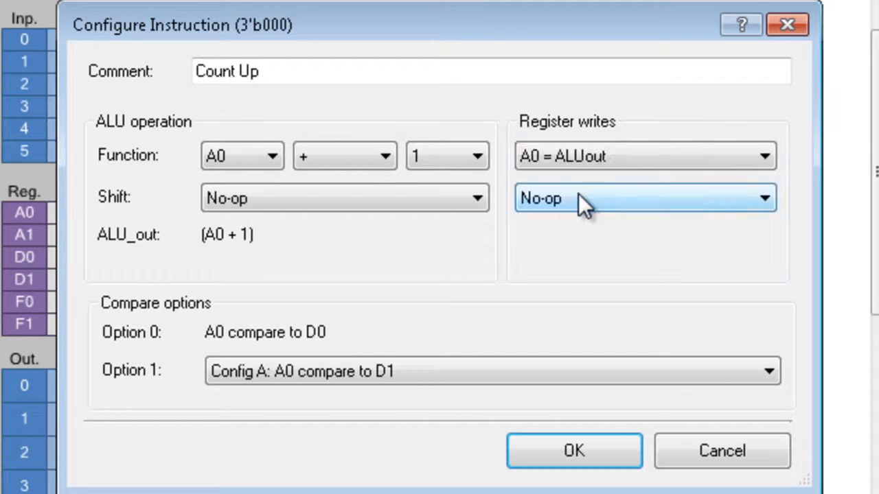
click(567, 456)
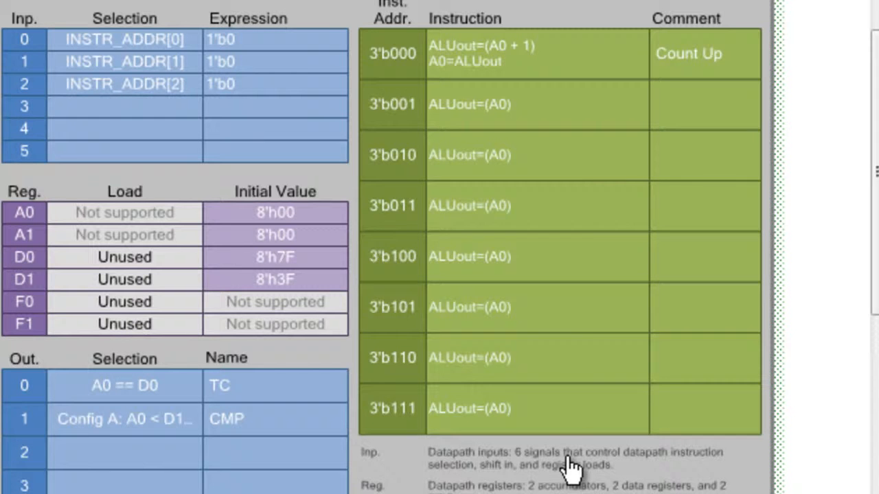
- Configure instruction 3'b001 with the comment "Reset", ALU function A0 ^ A0 and register write A0 = ALUout
double_click(565, 106)
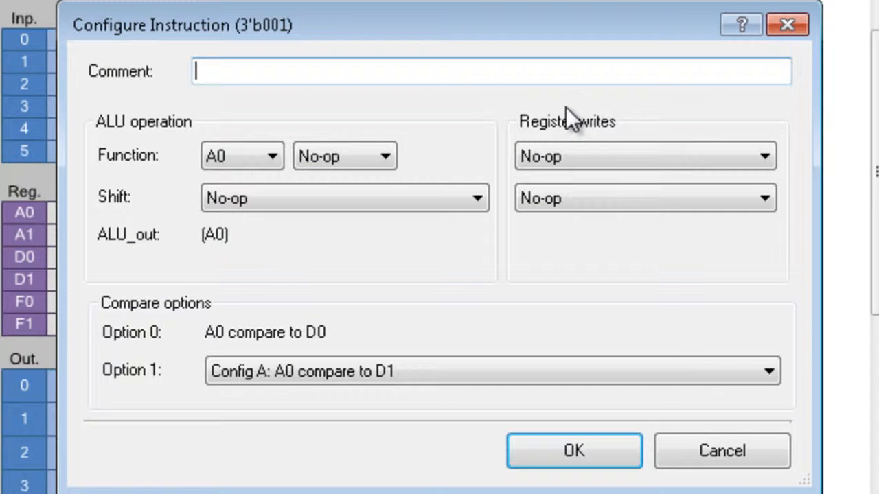
text(Reset)
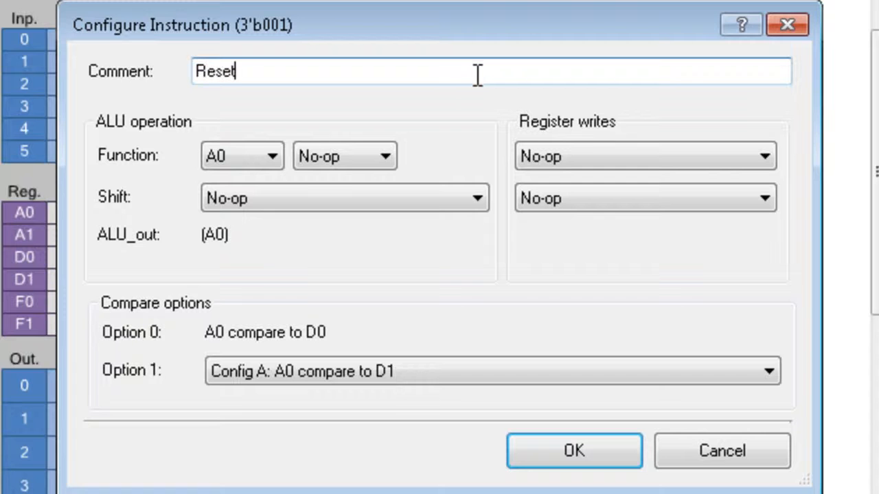
click(337, 157)
click(328, 229)
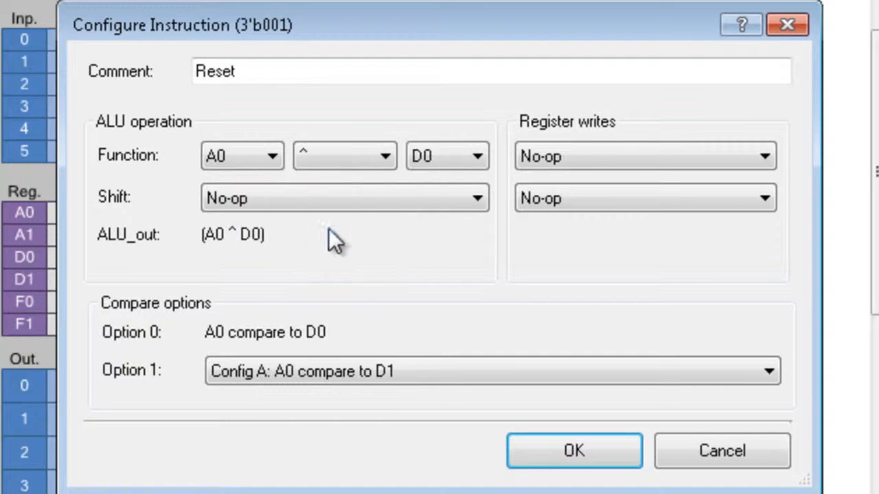
click(446, 157)
click(433, 216)
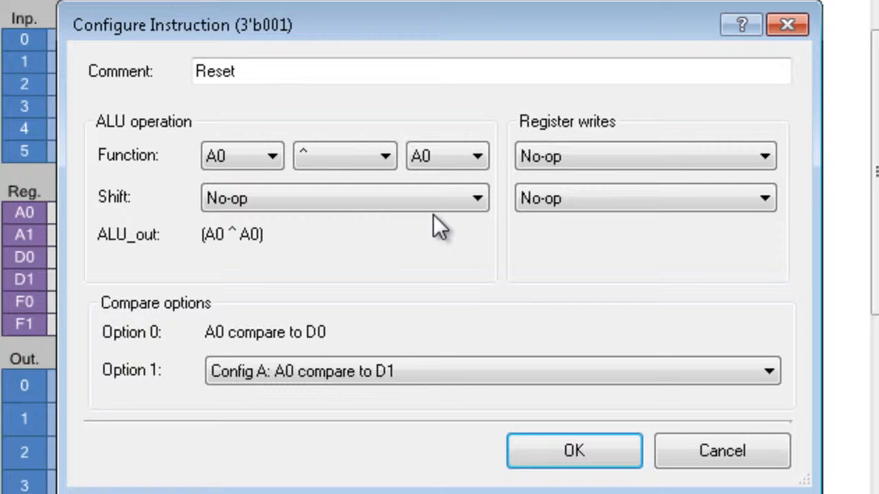
click(571, 157)
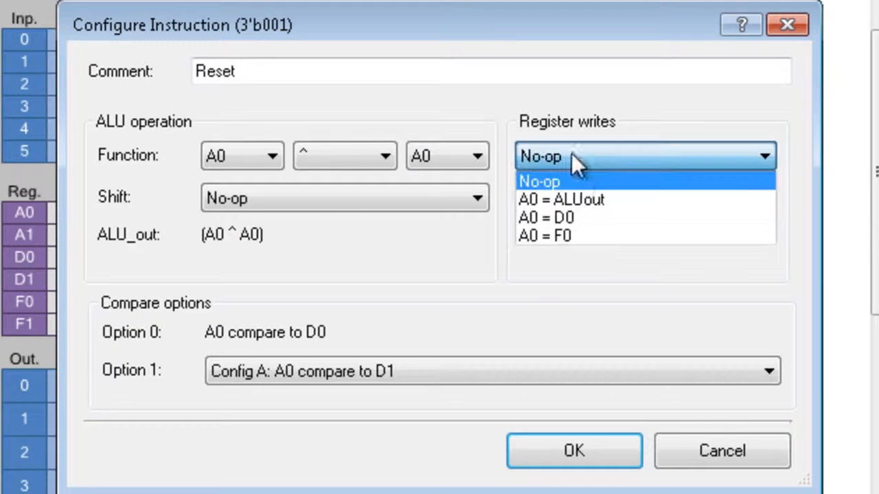
click(578, 198)
click(585, 452)
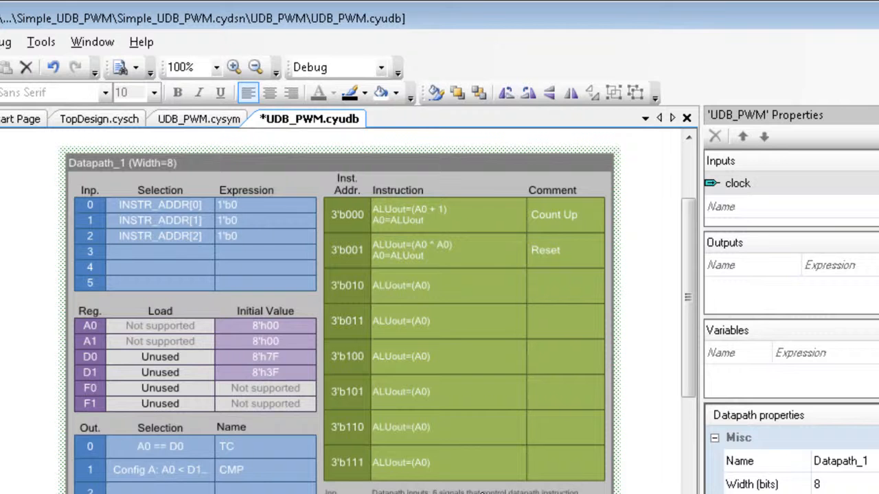
- Open the Component Author Guide from the program's help documentation
click(141, 43)
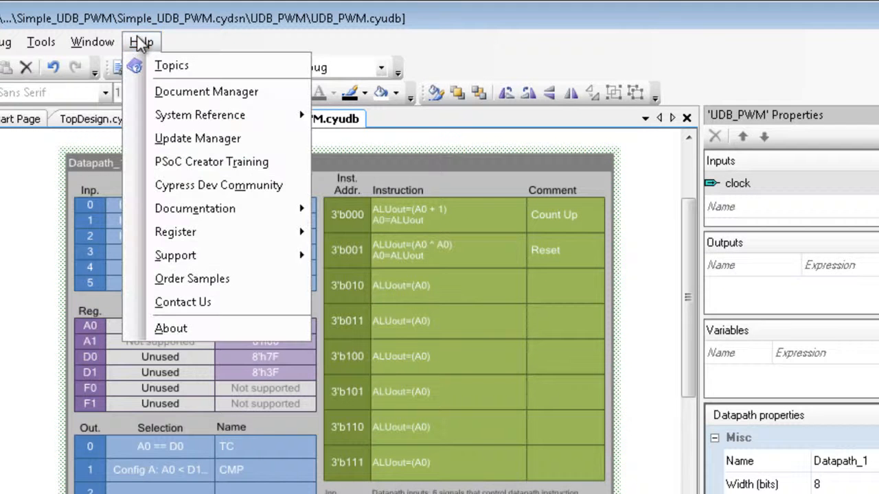
mouse_move(190, 208)
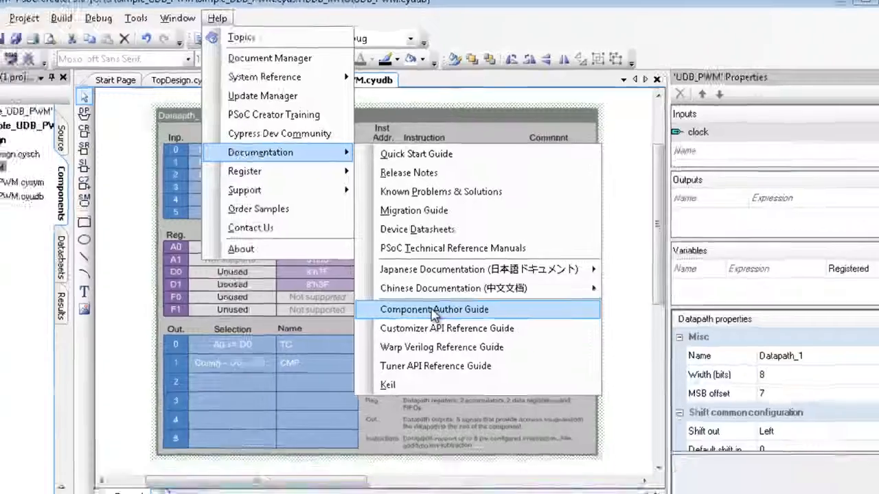
click(412, 396)
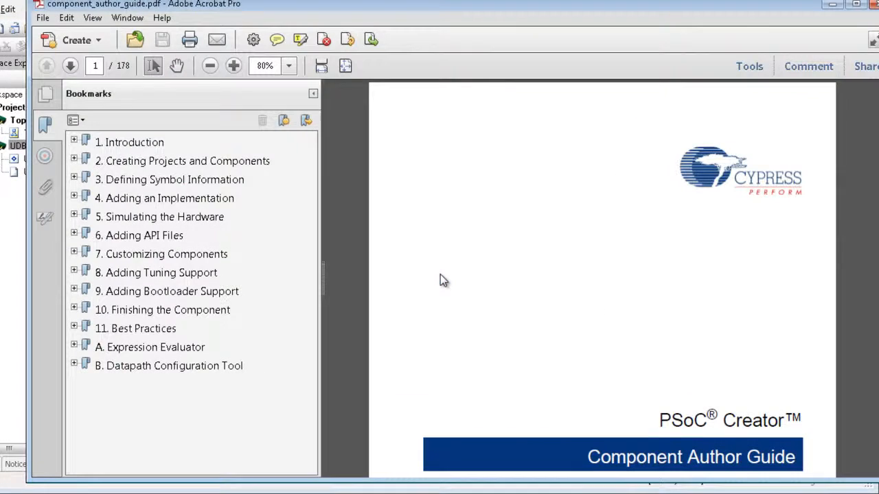